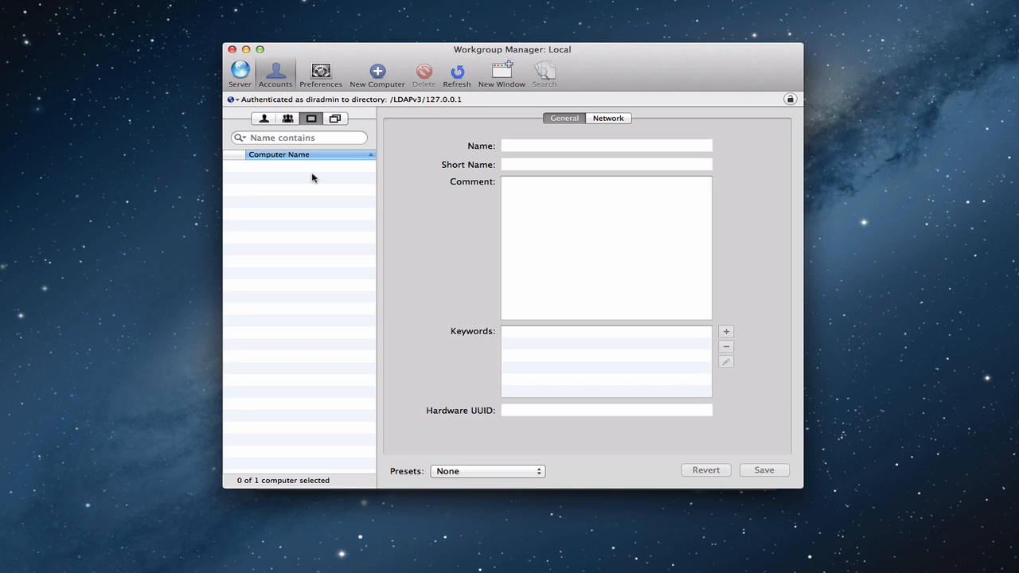
Switch to System Preferences on the MacBook Pro and start joining a network account server from the Users & Groups login options
click(247, 51)
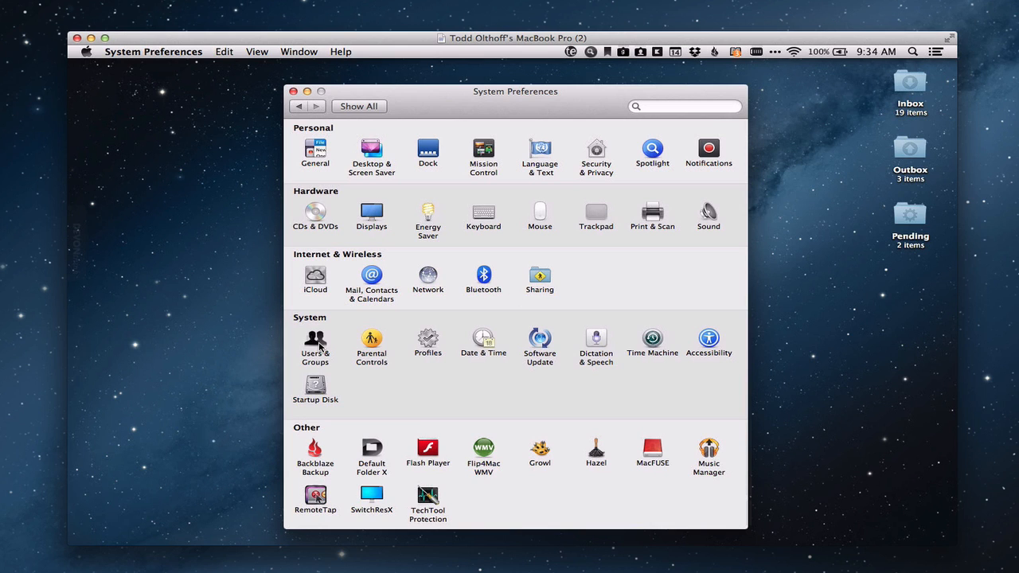
click(317, 342)
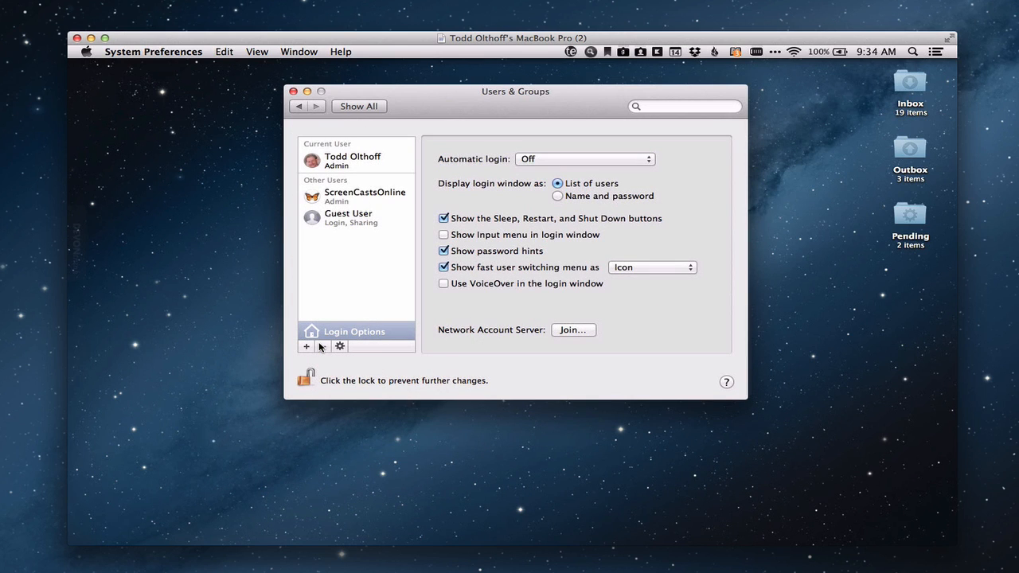
click(360, 333)
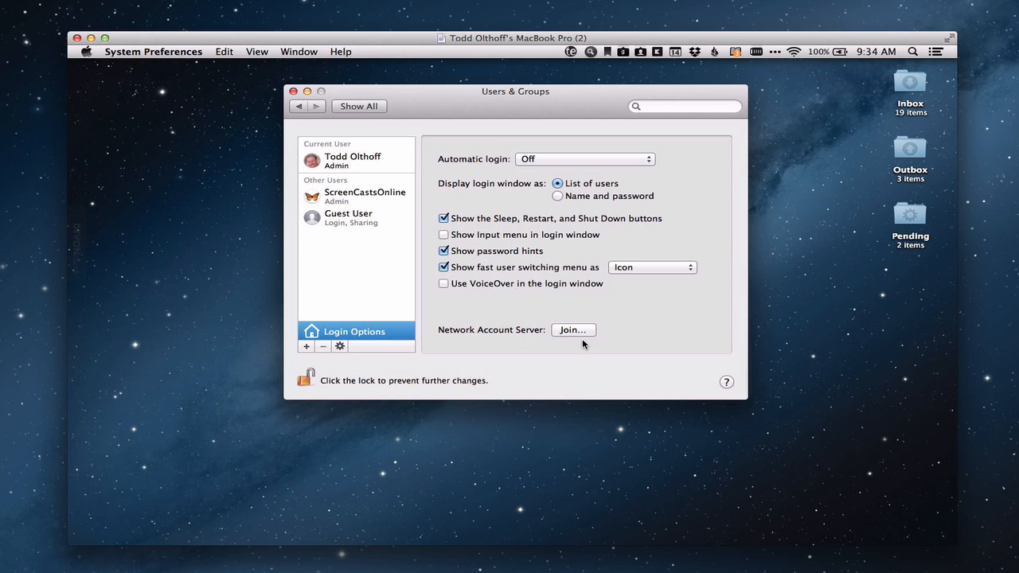
click(306, 379)
click(571, 330)
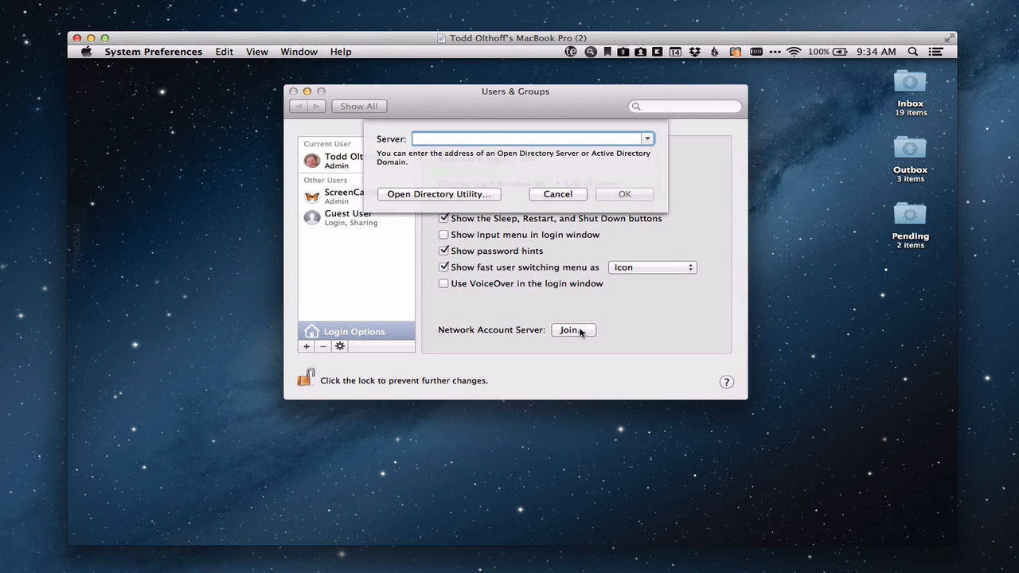
Choose the listed directory server as the network account server and trust its SSL certificates
click(648, 139)
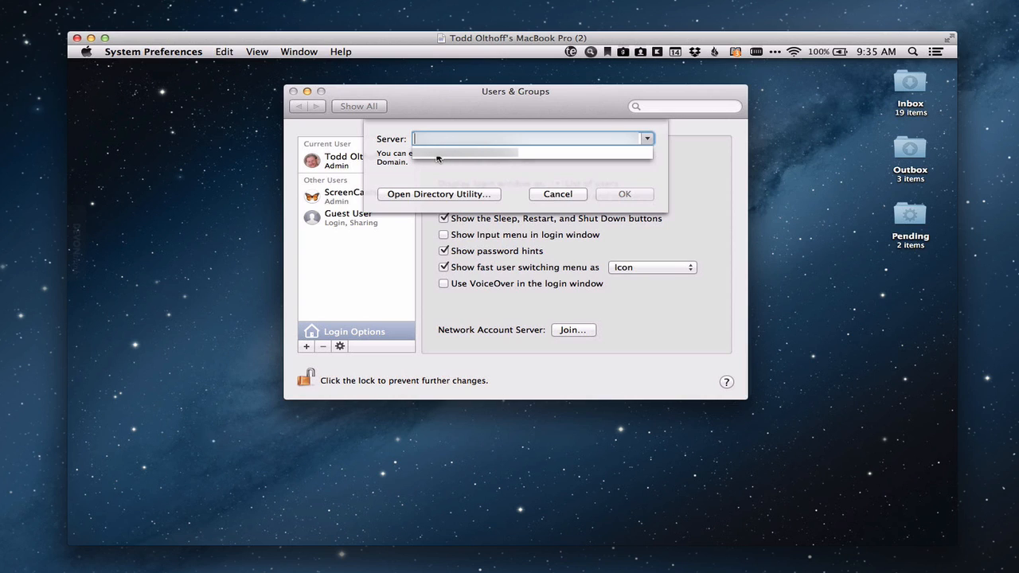
click(477, 158)
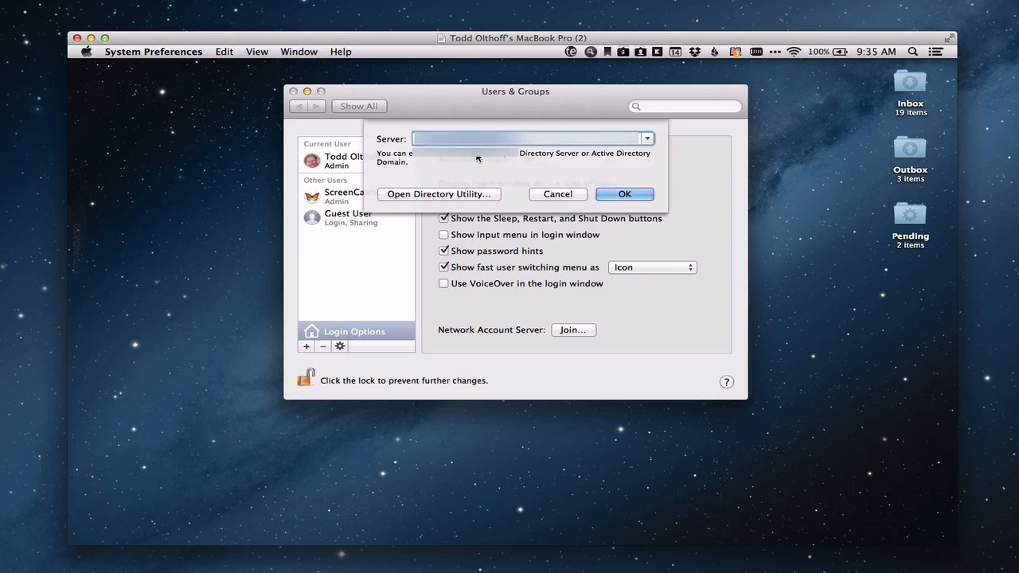
click(622, 194)
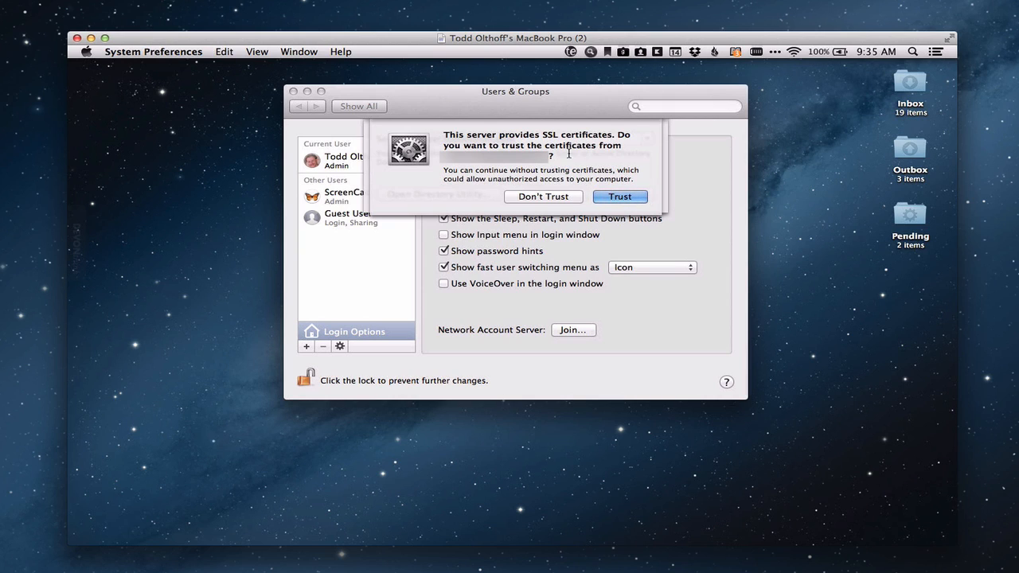
click(618, 200)
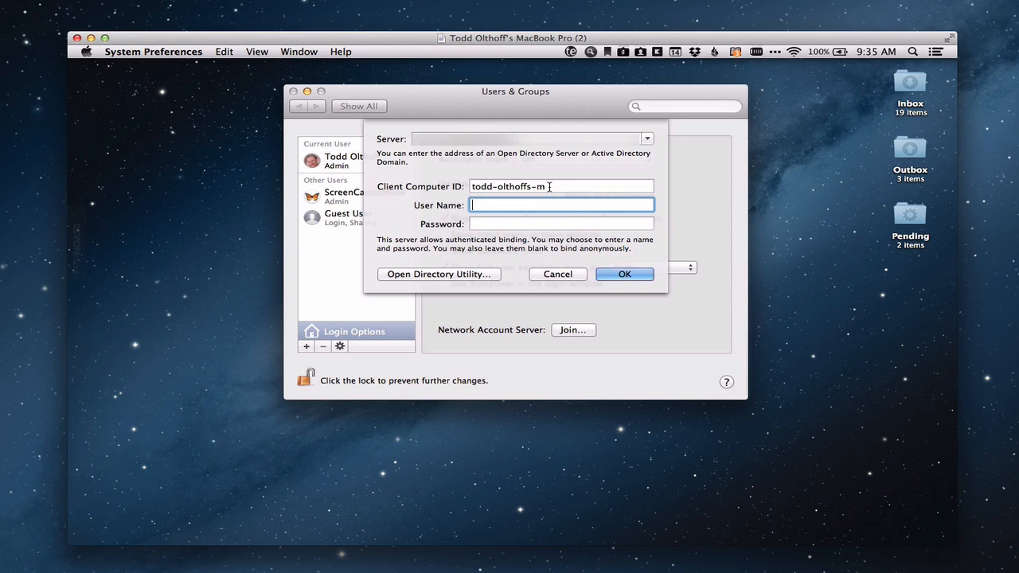
Shorten the client computer ID to the owner's first name followed by "-macbookpro"
drag(550, 186, 496, 187)
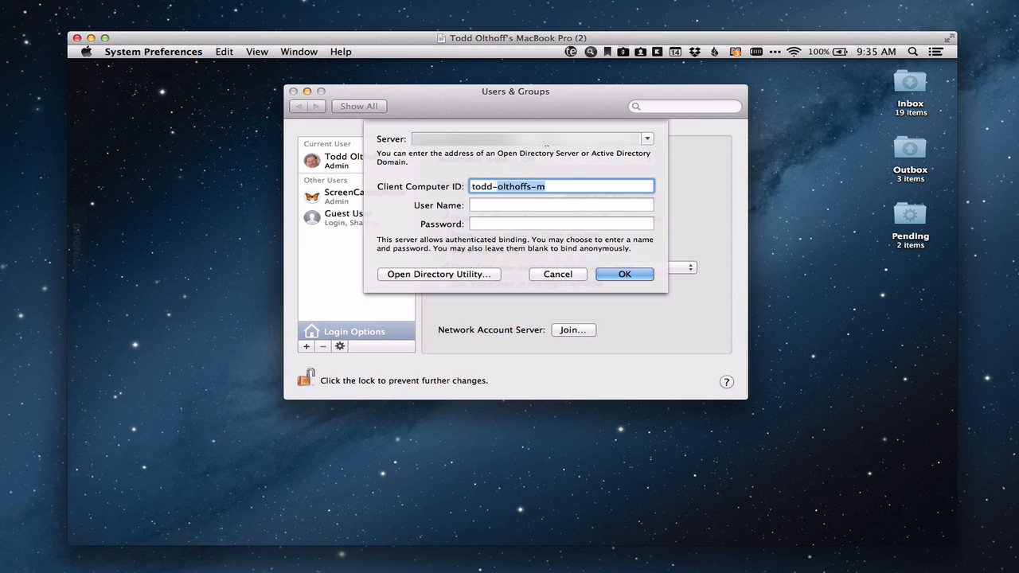
text(macb)
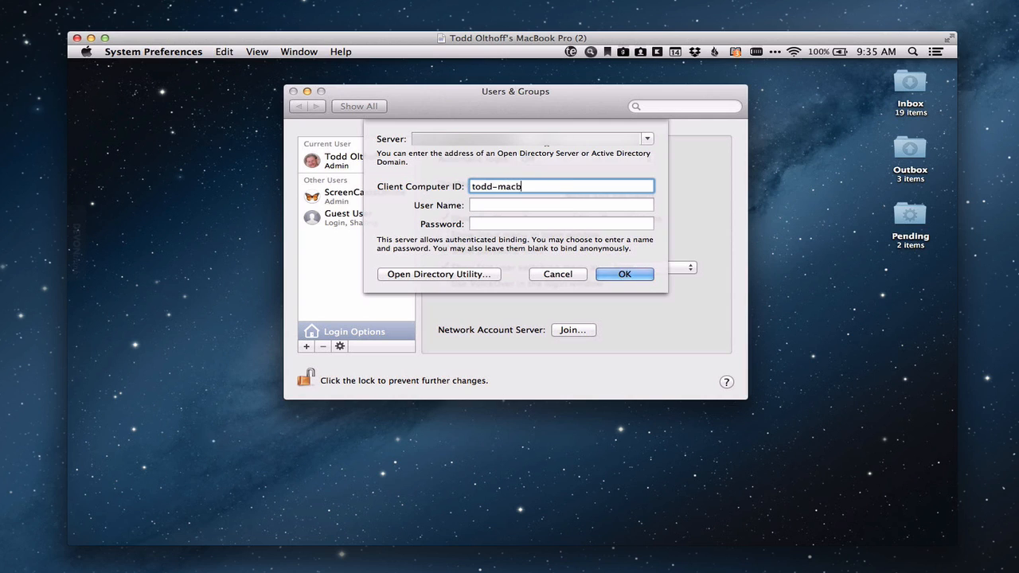
text(ookpro)
Bind to the server as diradmin with the account password, and check which network users may log in at the login window
click(487, 204)
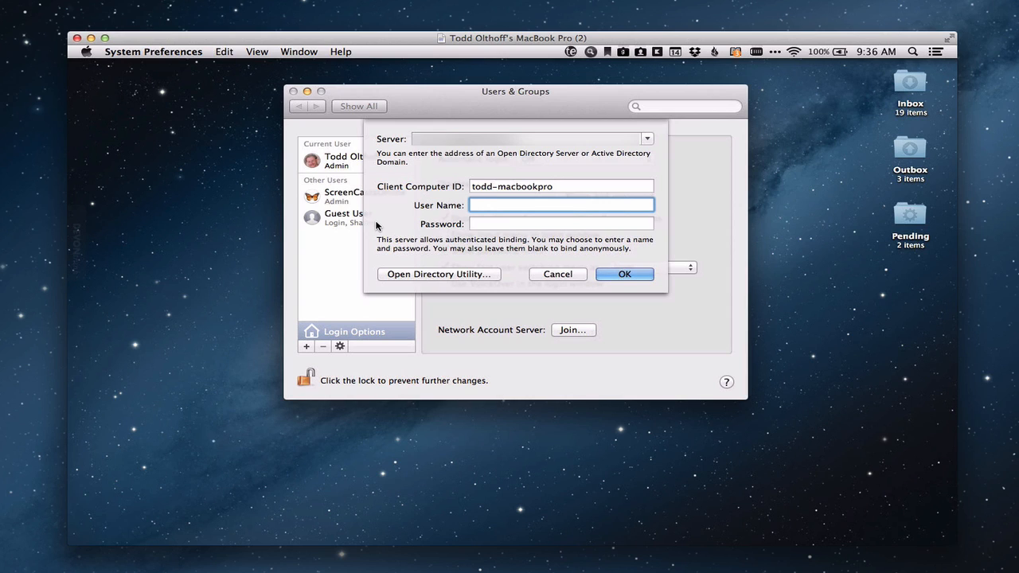
text(diradmin)
key(Tab)
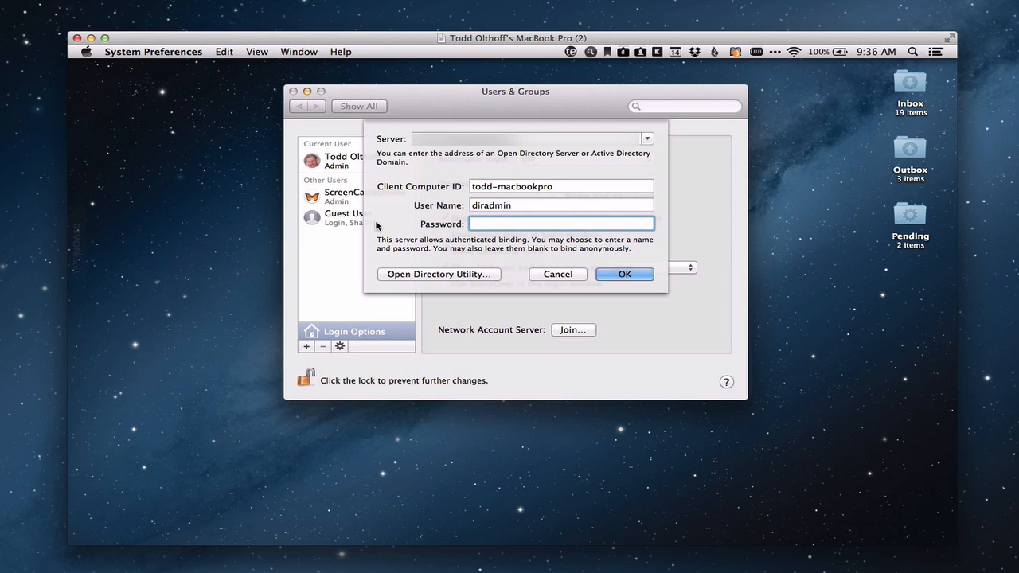
text(•••••••••••)
click(623, 274)
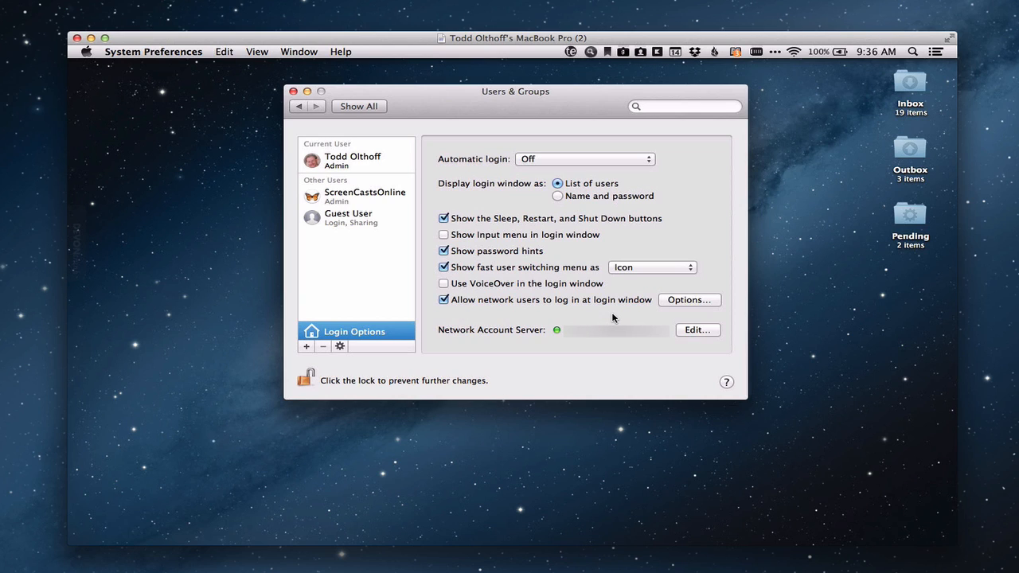
click(684, 301)
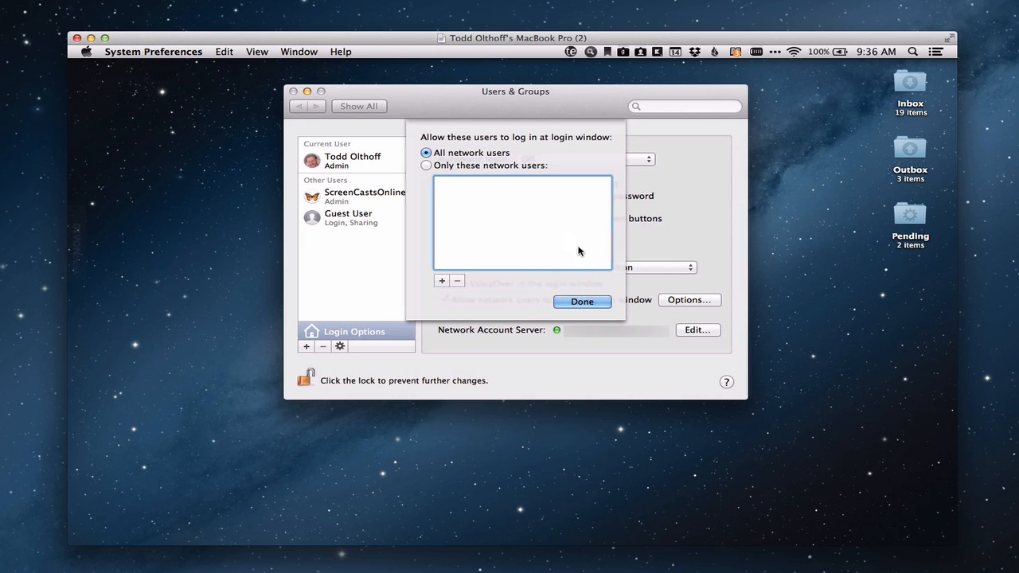
click(580, 302)
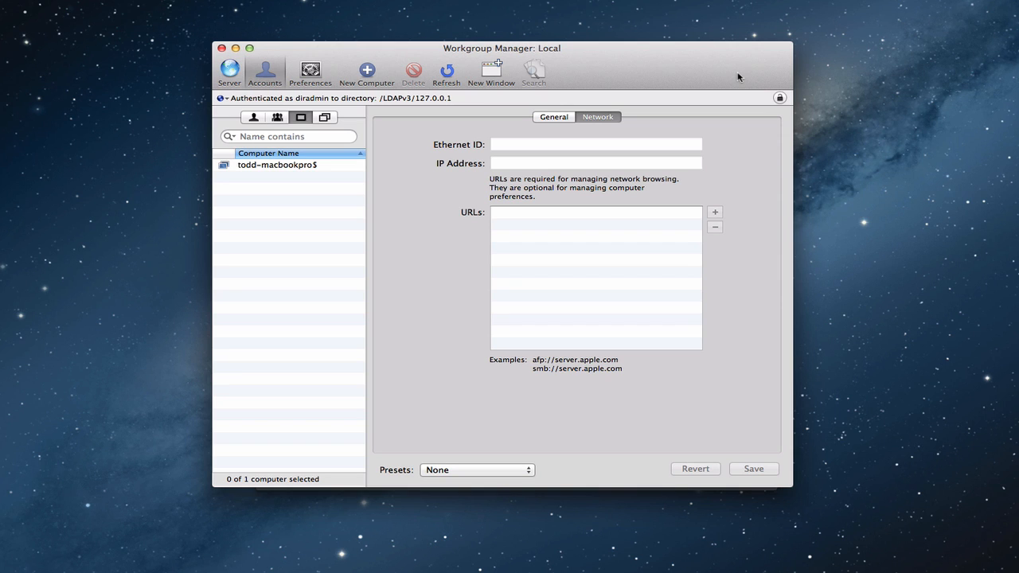
click(299, 166)
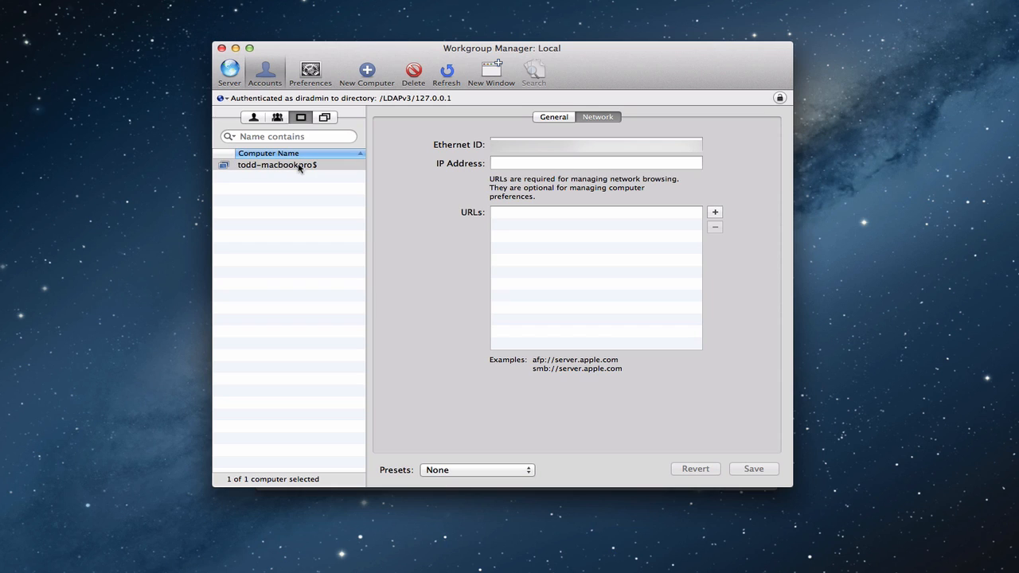
click(554, 118)
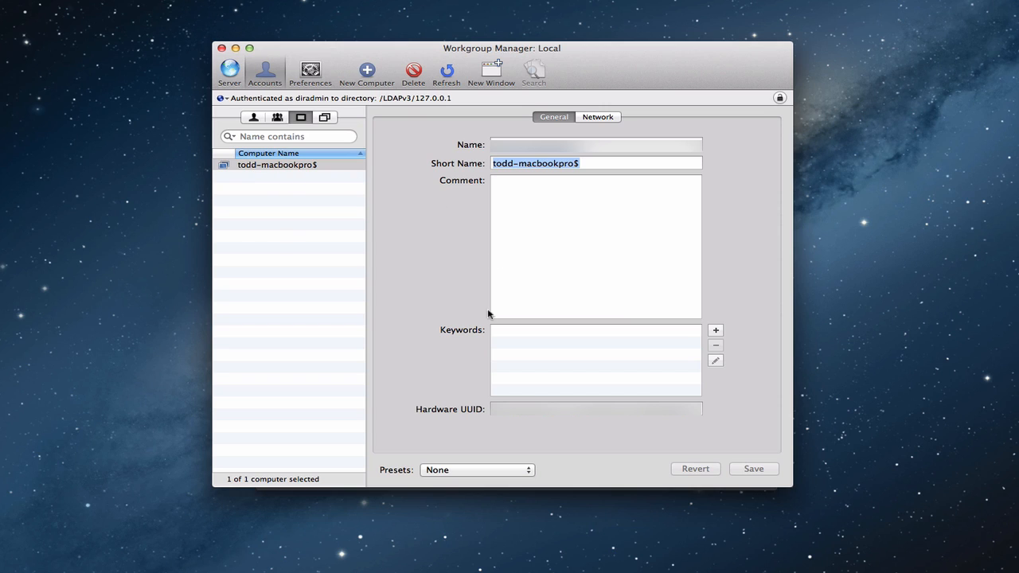
click(602, 116)
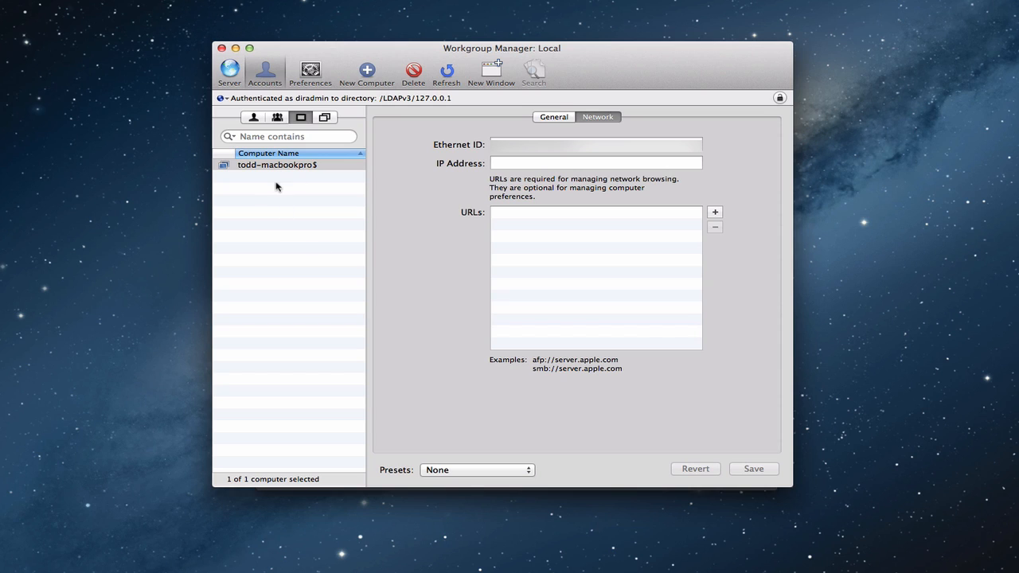
click(366, 70)
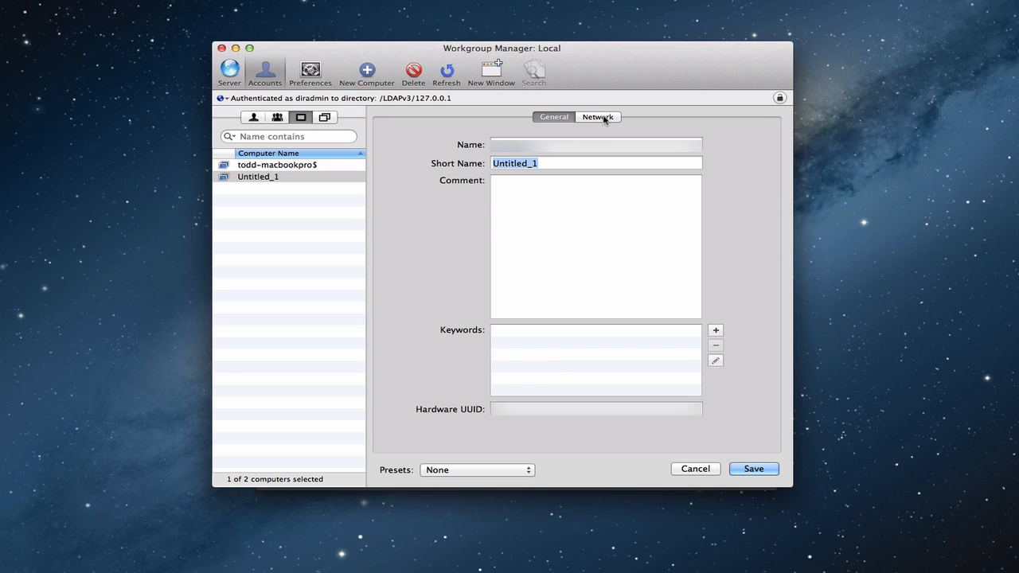
click(603, 117)
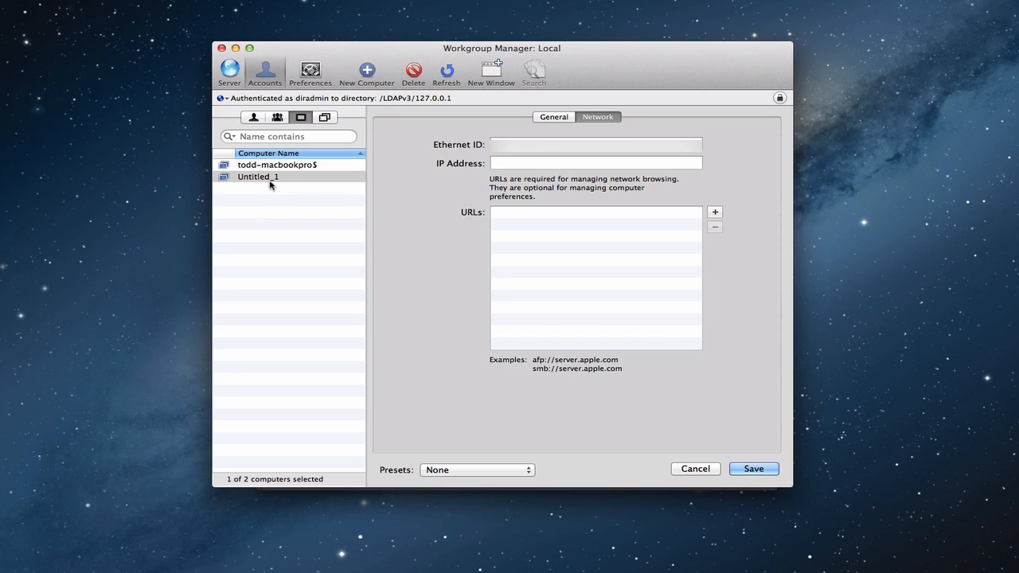
click(273, 179)
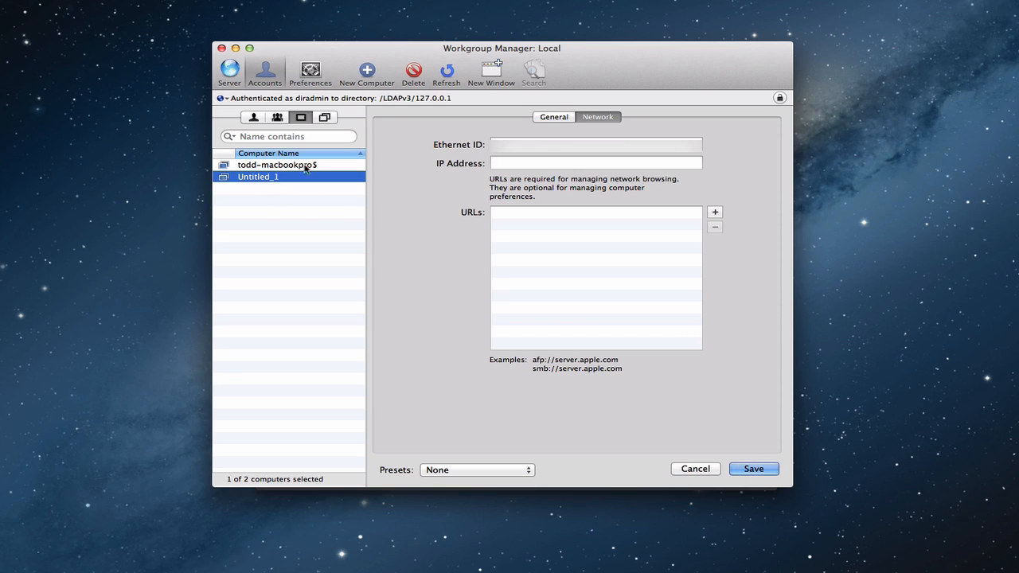
click(411, 74)
click(512, 154)
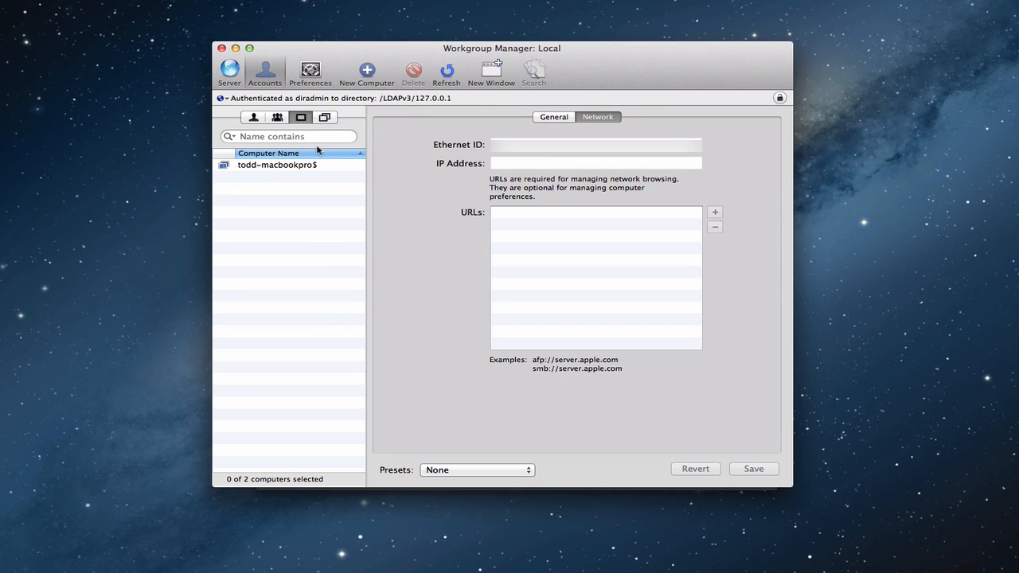
Create a computer group and add the 15-inch MacBook Pro found on the network as its member
click(324, 119)
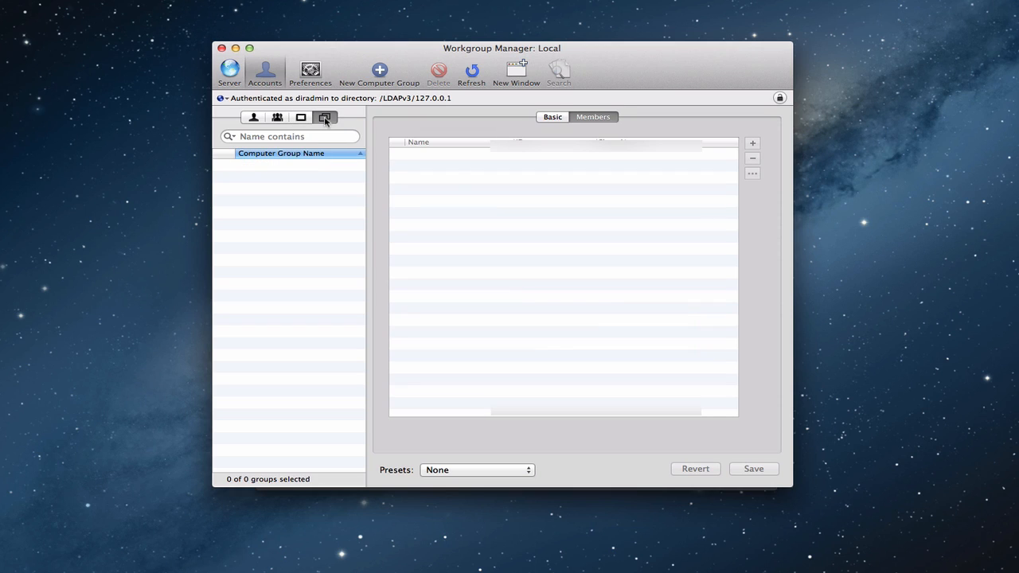
click(381, 72)
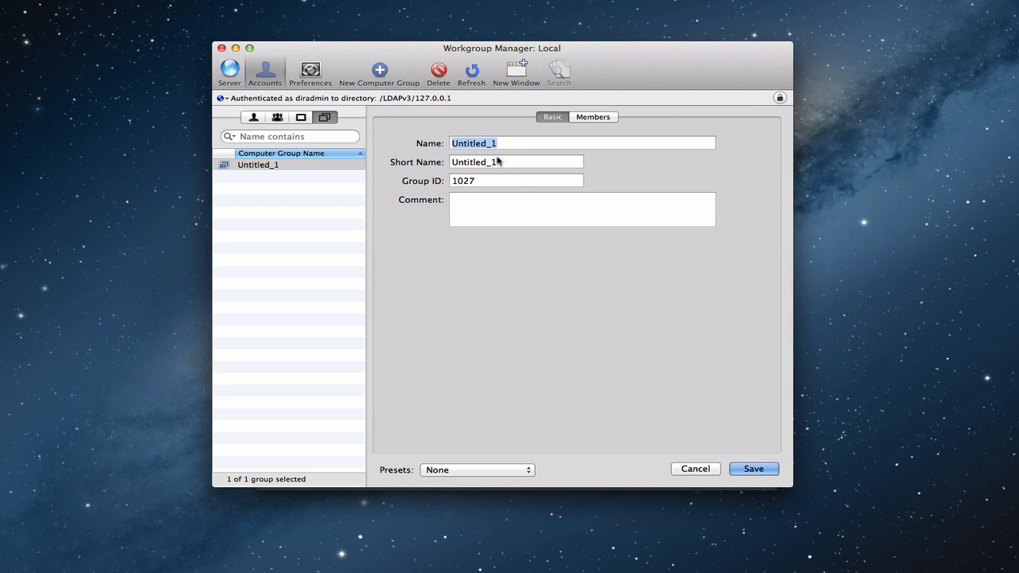
click(598, 117)
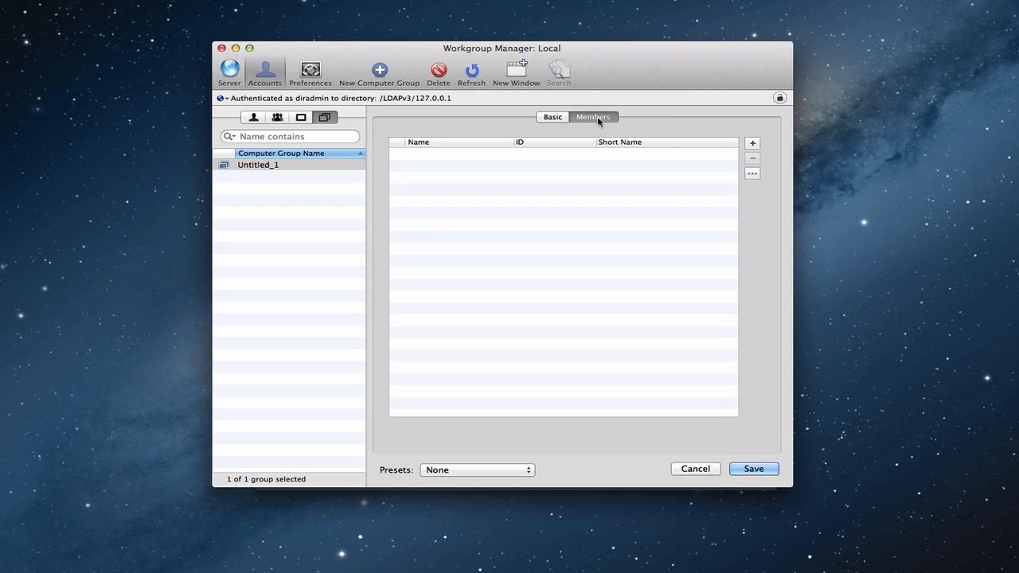
click(752, 175)
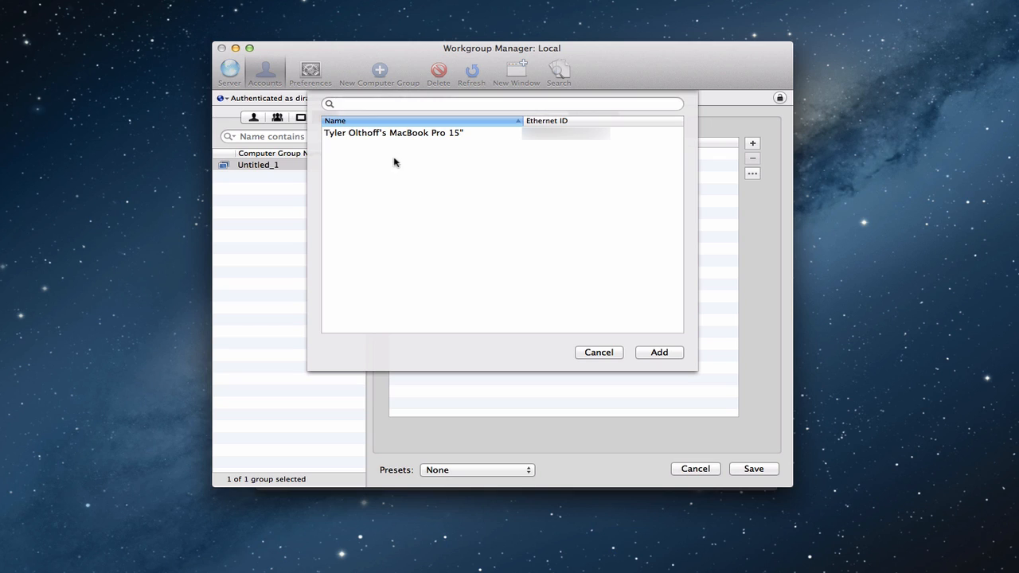
click(361, 134)
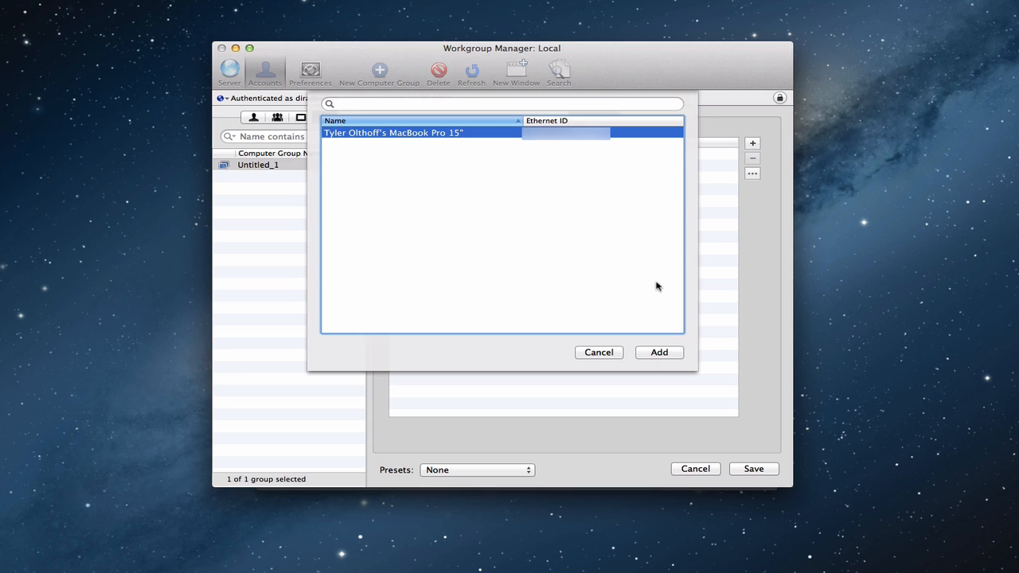
click(660, 352)
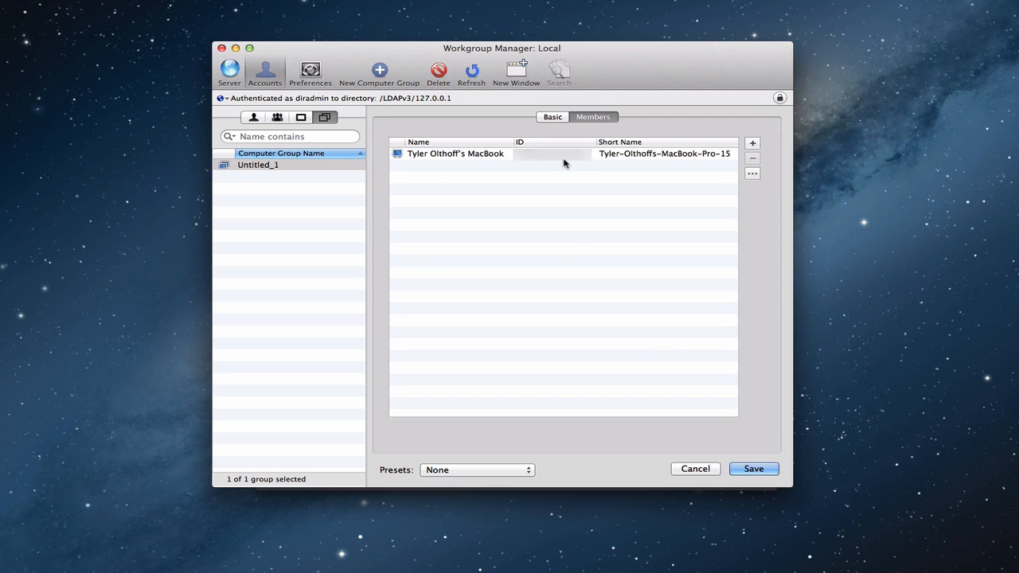
click(300, 118)
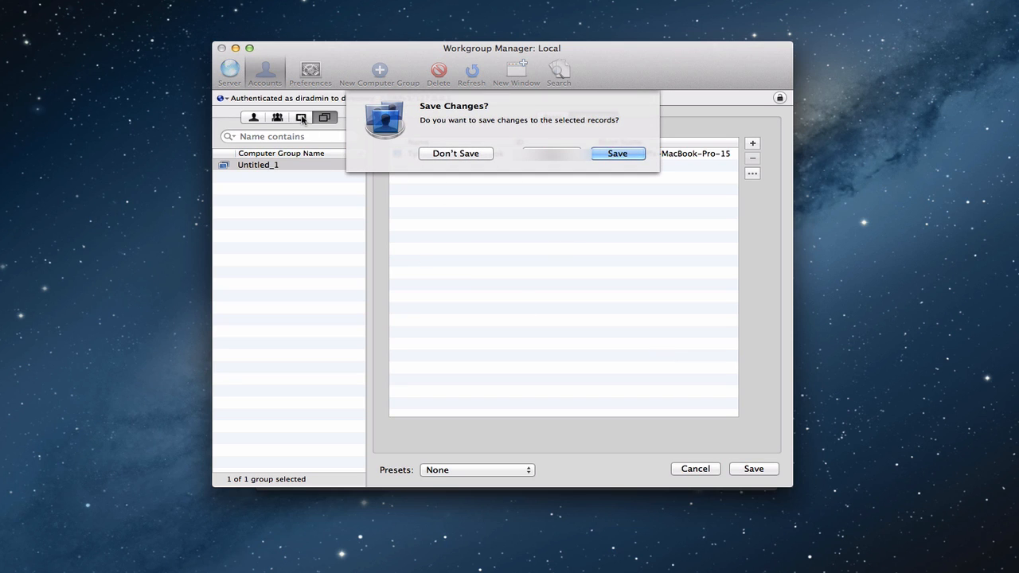
click(627, 154)
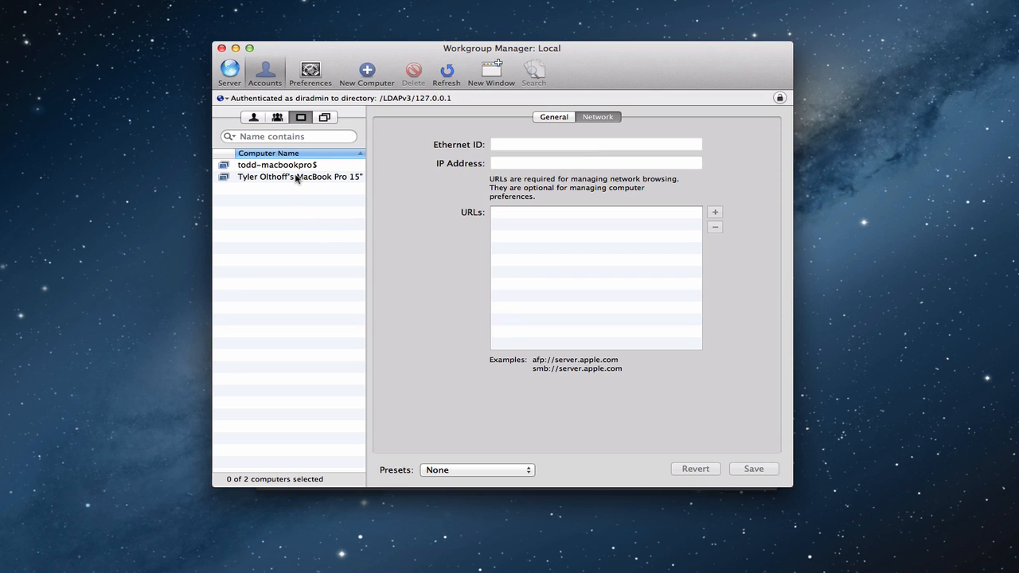
click(557, 117)
click(283, 177)
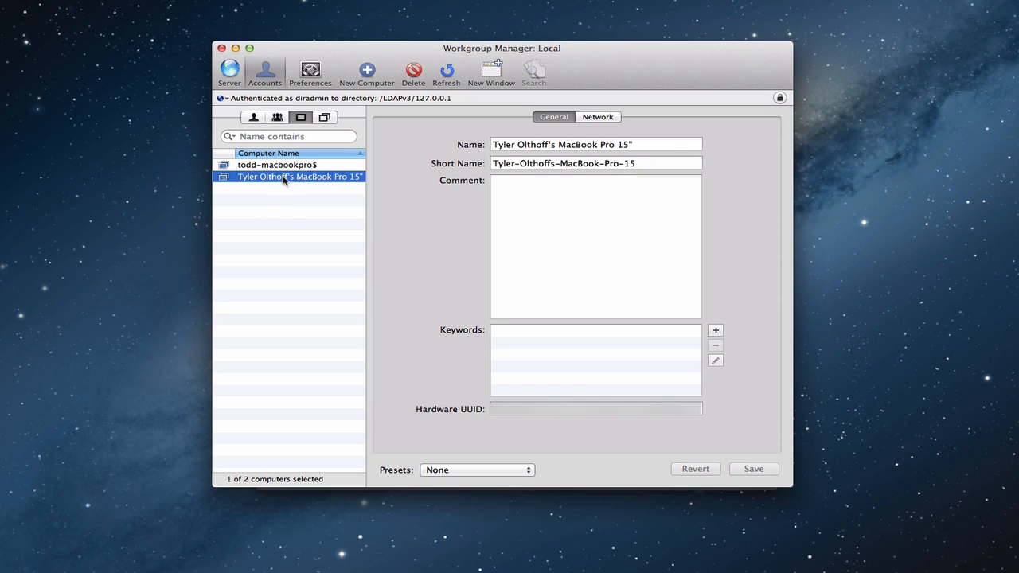